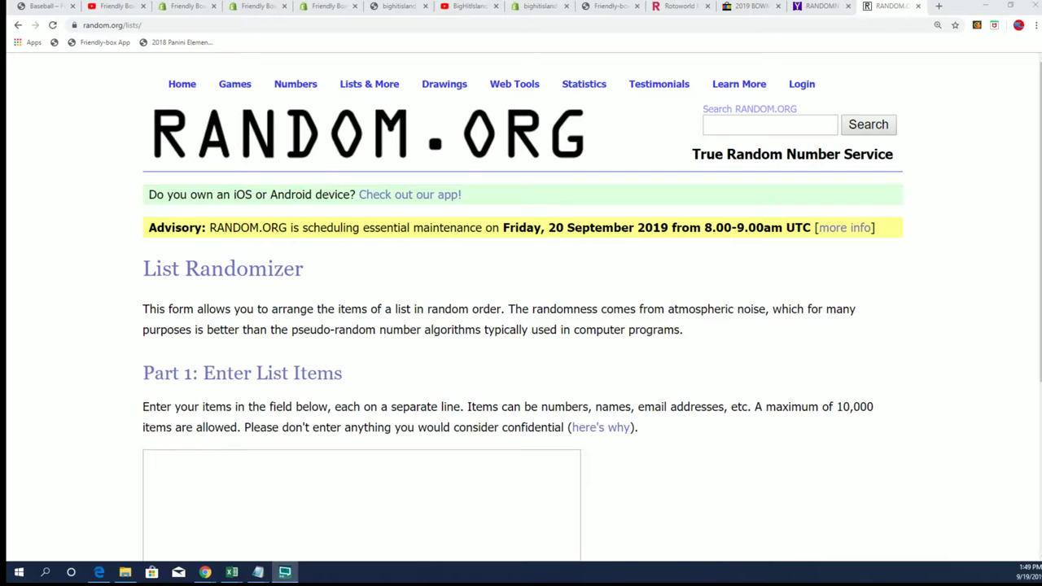
Step: Restore the Book10 workbook from the taskbar and maximize its window
left_click(232, 572)
left_click_drag(664, 289, 440, 32)
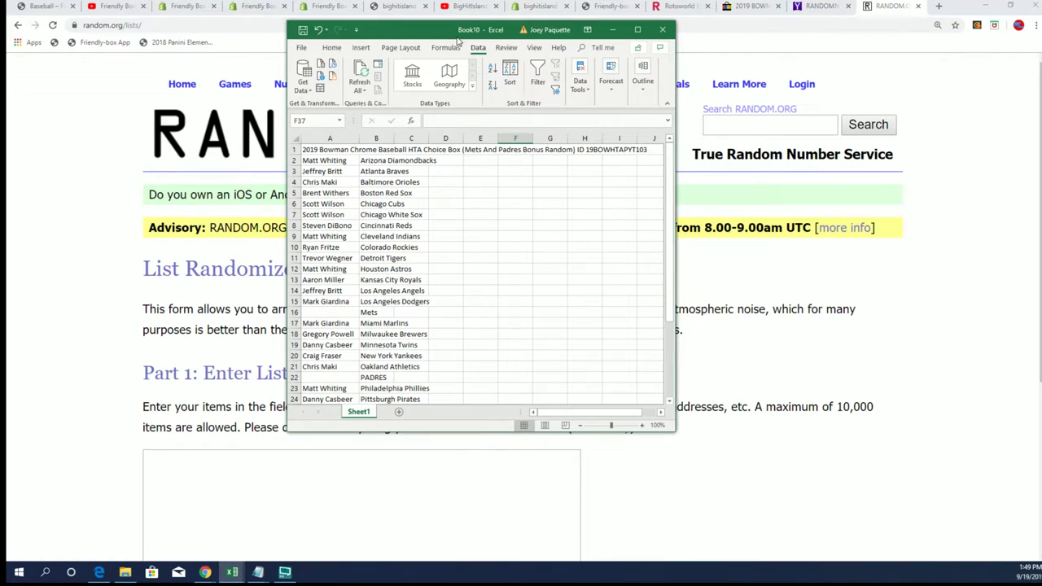
left_click(637, 29)
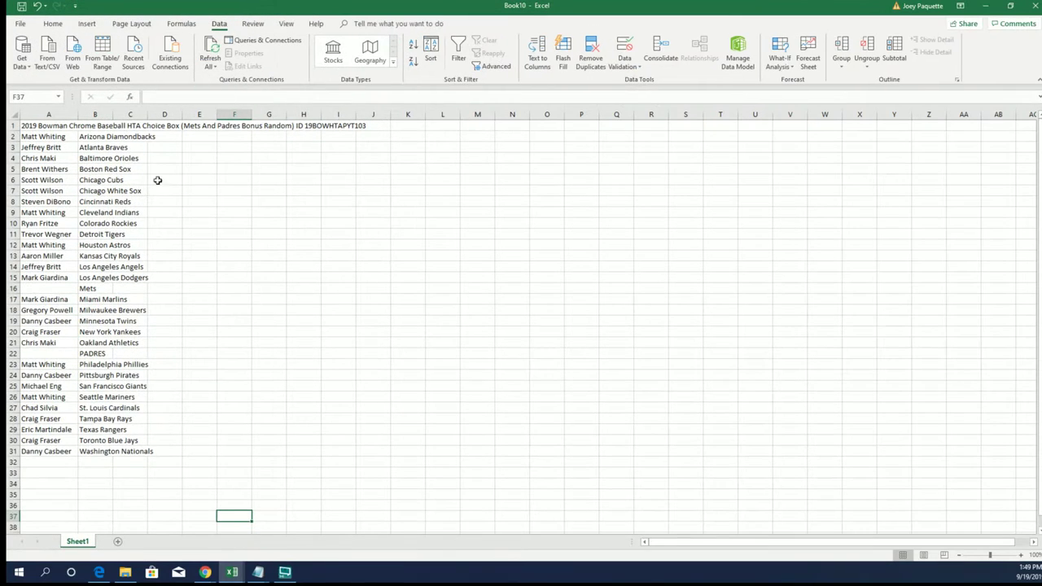
Step: Copy the owner names in cells A2:A31
left_click(63, 289)
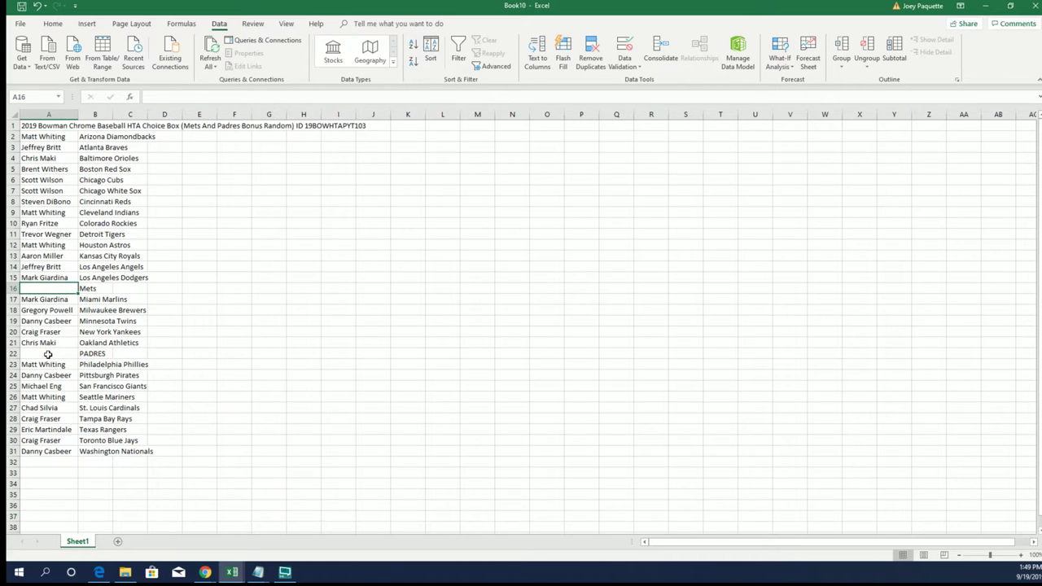
left_click_drag(49, 363, 49, 357)
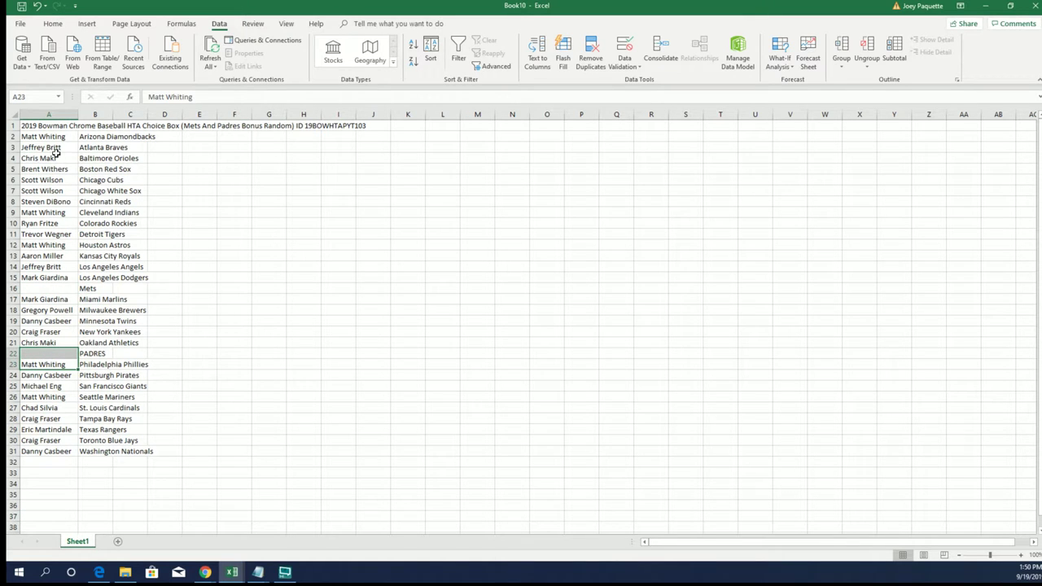
left_click_drag(48, 137, 49, 451)
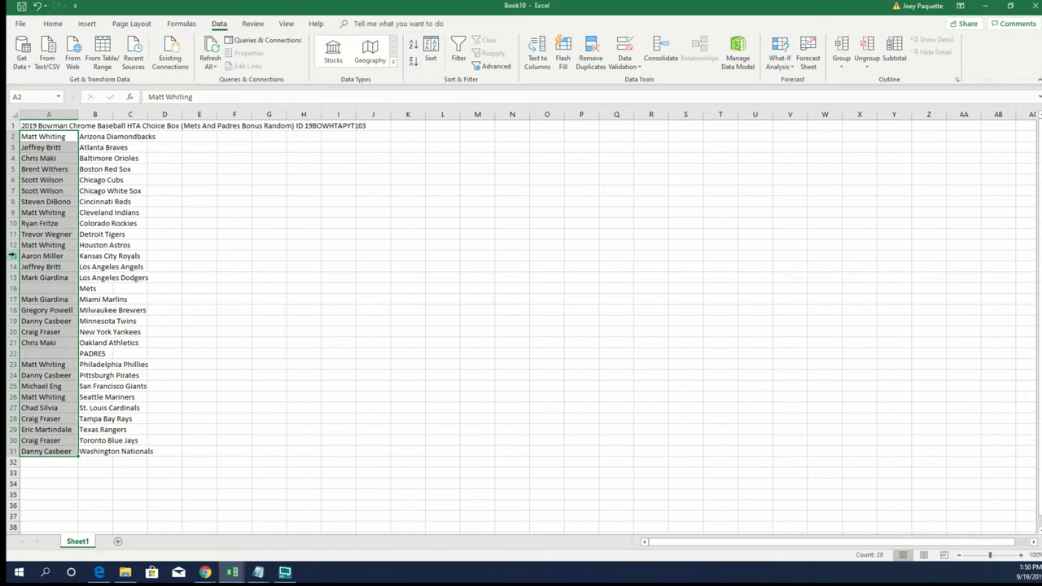
right_click(39, 244)
left_click(67, 269)
Step: Paste the copied owner names into the RANDOM.ORG List Randomizer box
left_click(984, 6)
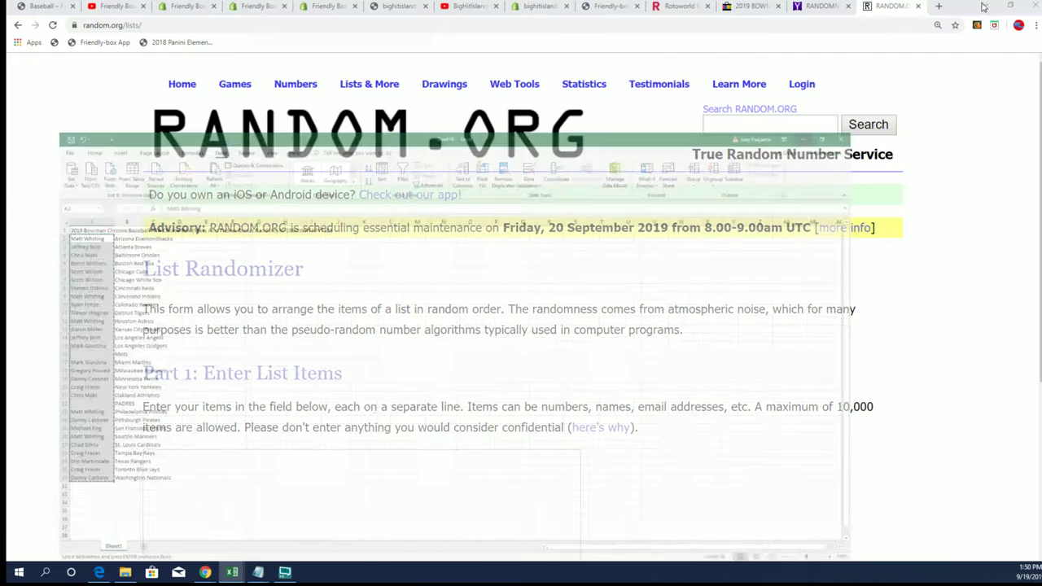
scroll(359, 422, "down", 3)
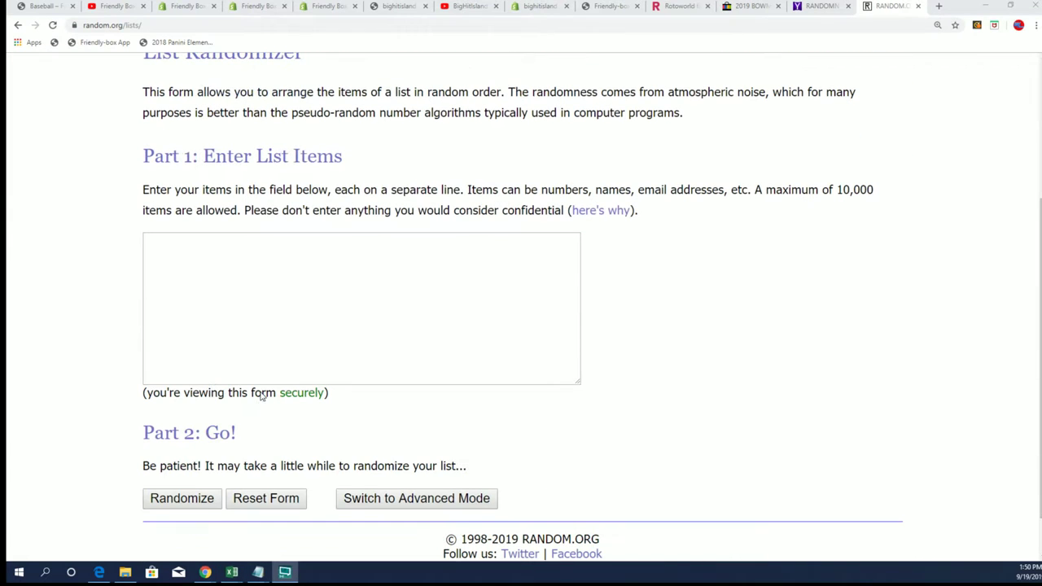
left_click(167, 248)
right_click(167, 248)
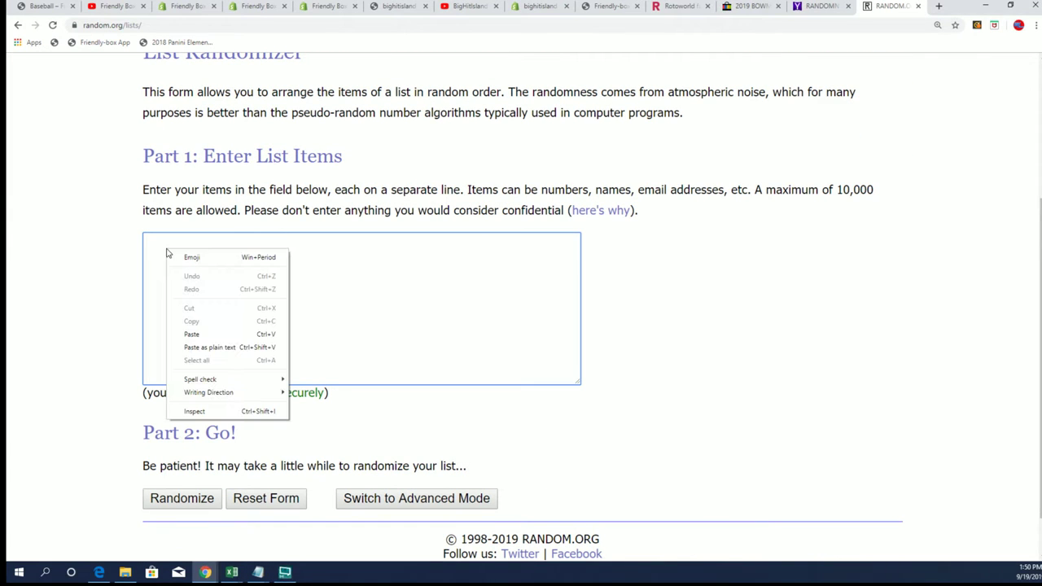
left_click(194, 334)
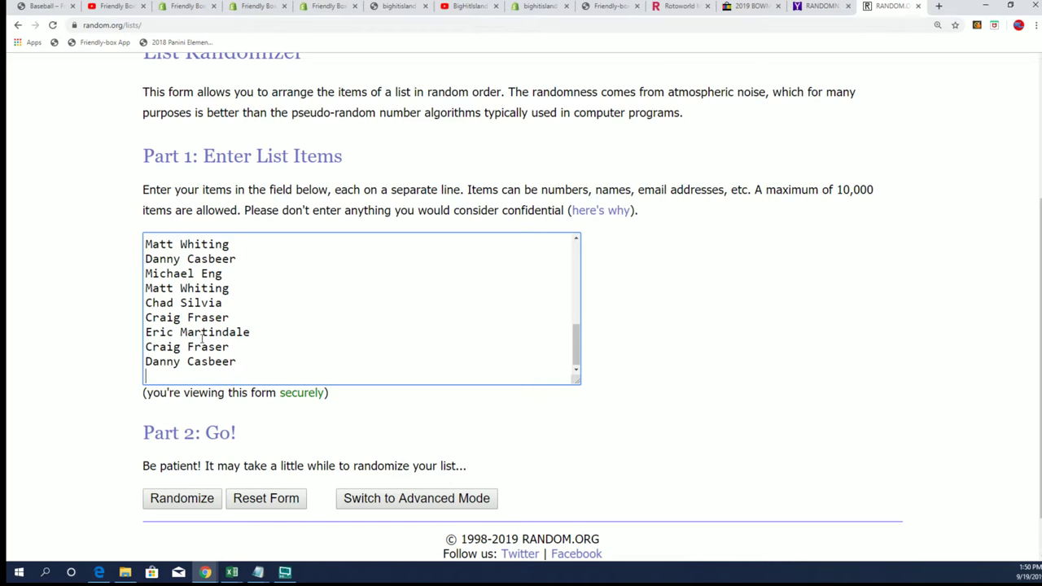
Step: Delete the blank lines left by the Mets and PADRES rows, then randomize the 28 names
scroll(199, 334, "up", 5)
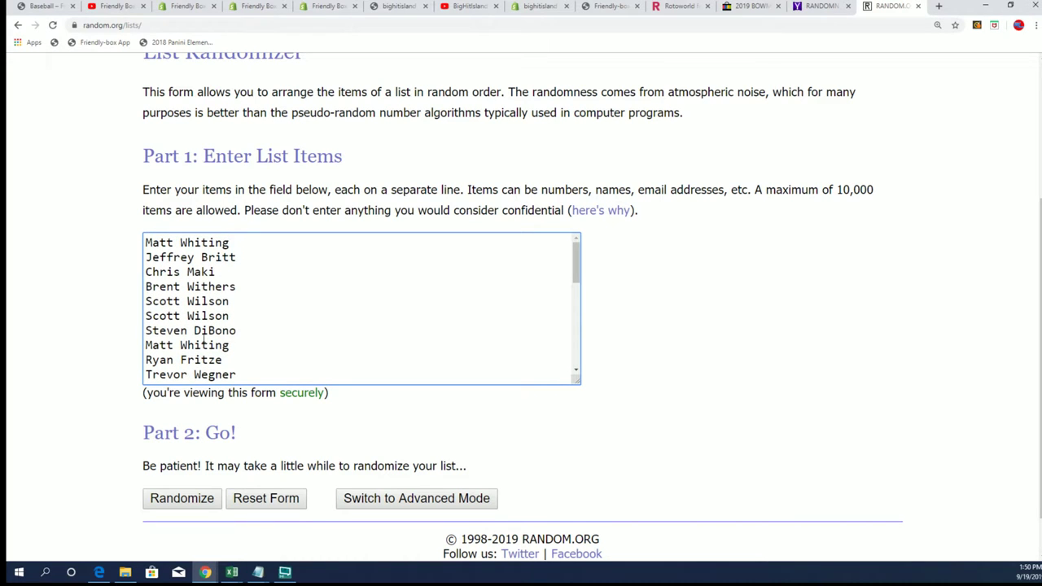
scroll(242, 311, "down", 5)
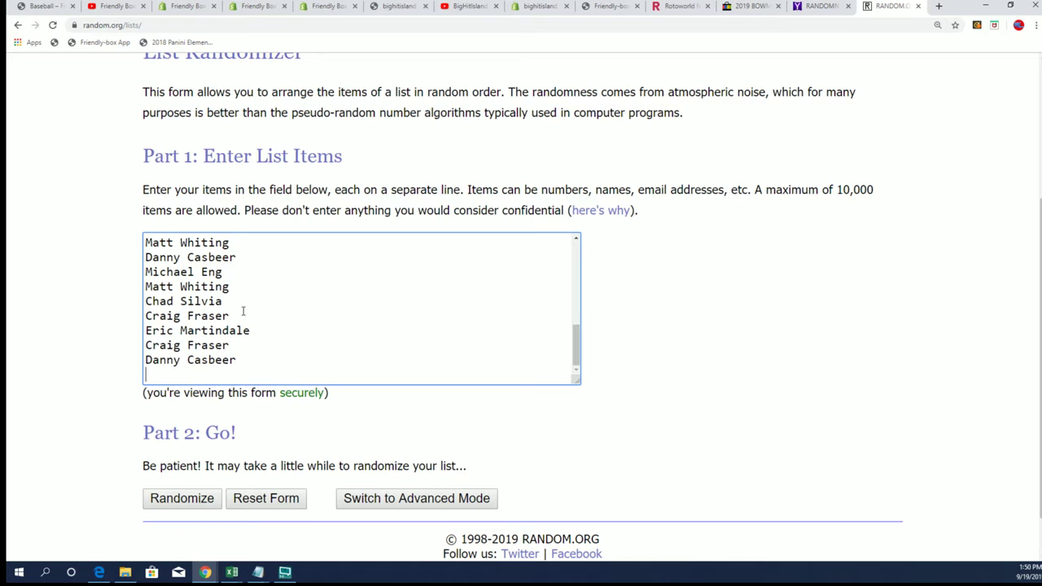
scroll(248, 309, "up", 5)
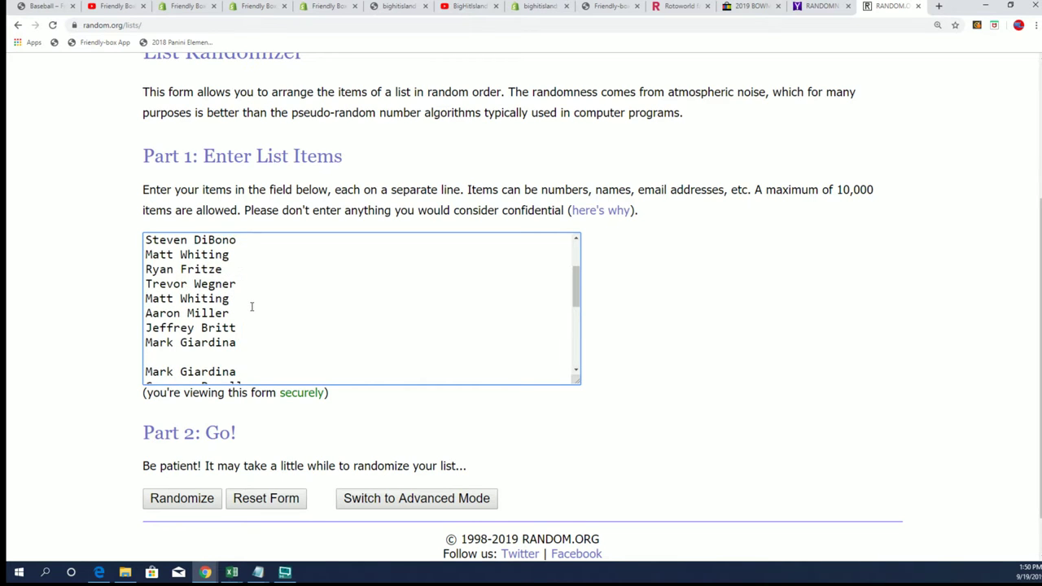
scroll(249, 309, "down", 2)
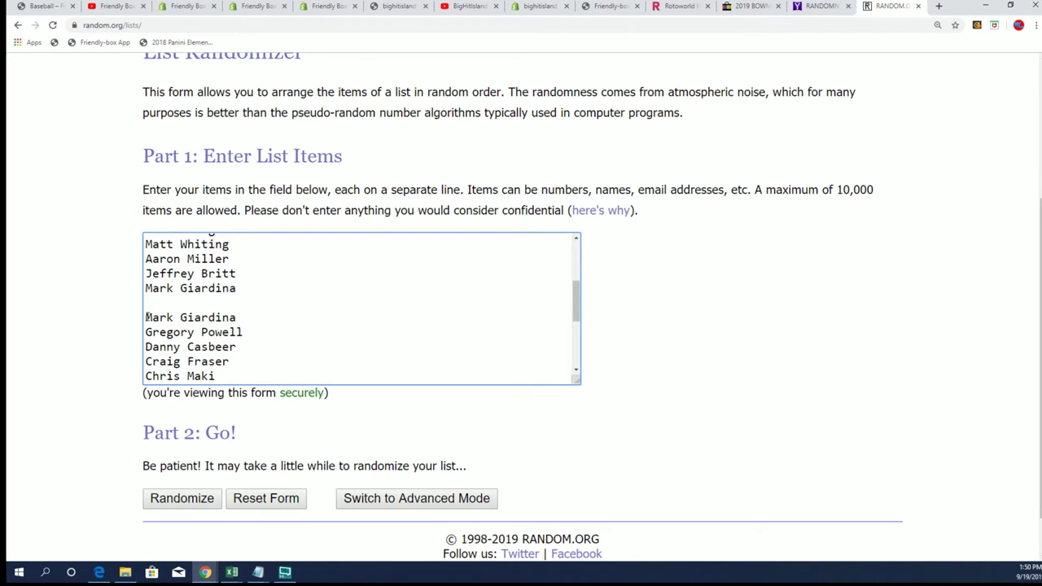
key("BackSpace")
scroll(190, 317, "up", 3)
scroll(190, 317, "up", 1)
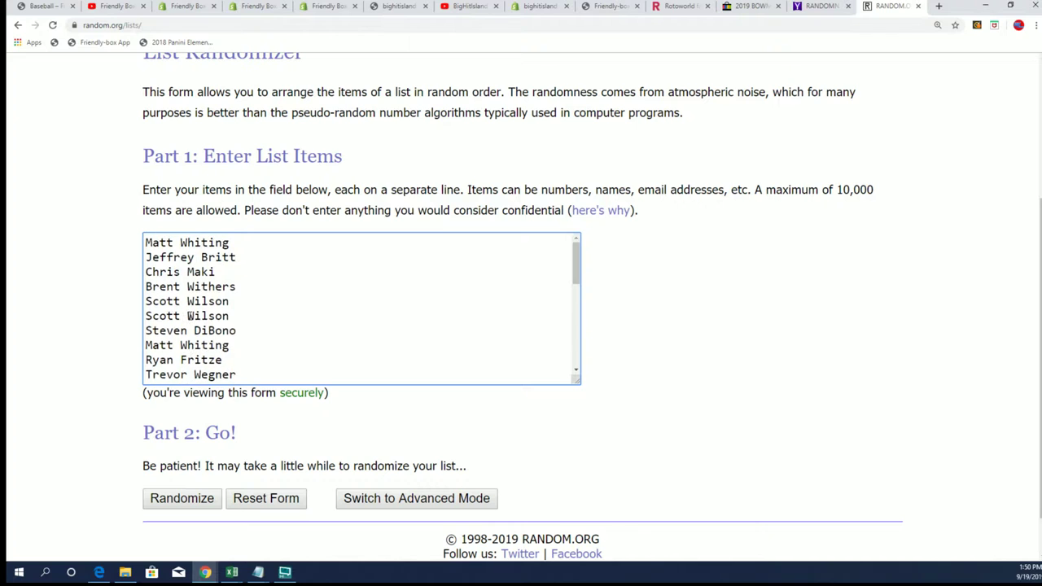
scroll(191, 317, "down", 5)
scroll(188, 315, "up", 2)
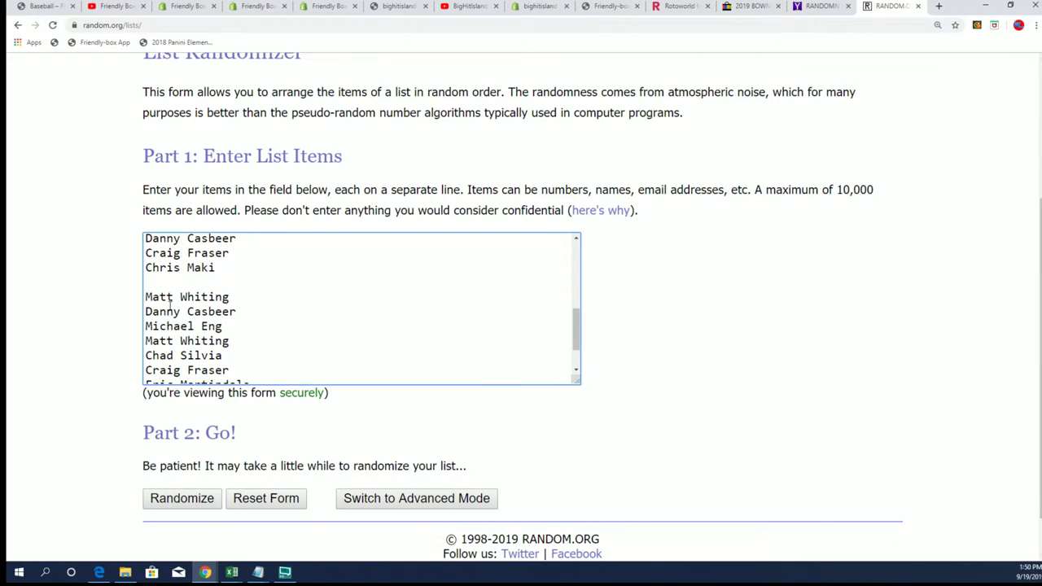
left_click(147, 296)
key("BackSpace")
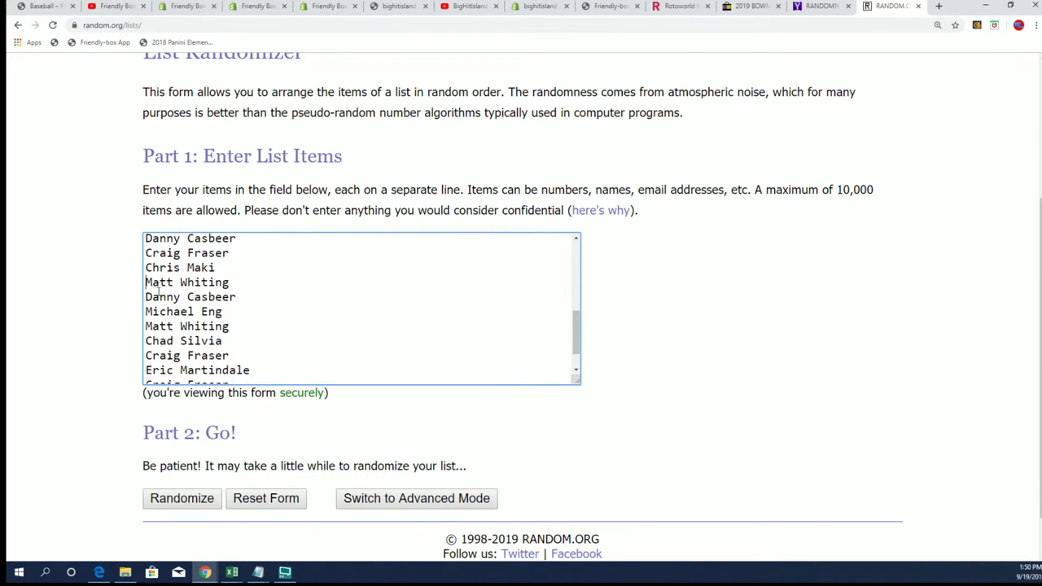
scroll(398, 330, "down", 3)
left_click(181, 497)
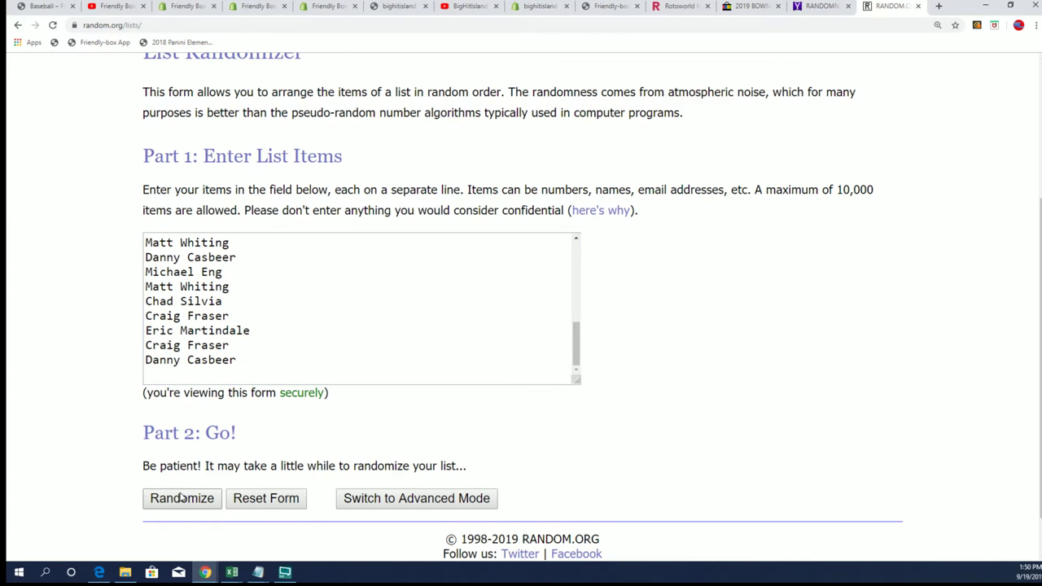
Step: Click Again! six more times, for seven shuffles of the 28-name list in total
scroll(205, 466, "down", 5)
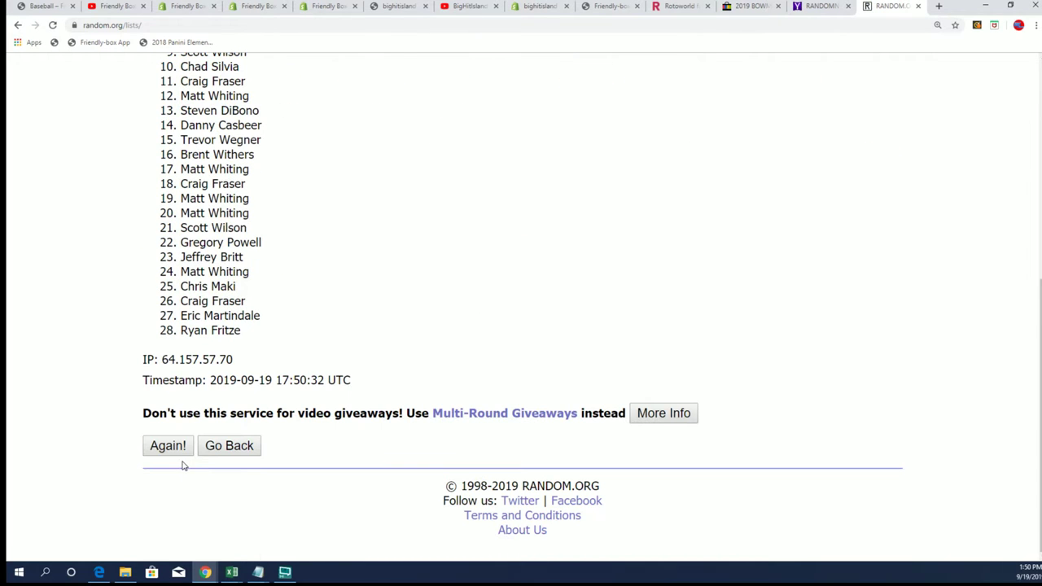
left_click(171, 448)
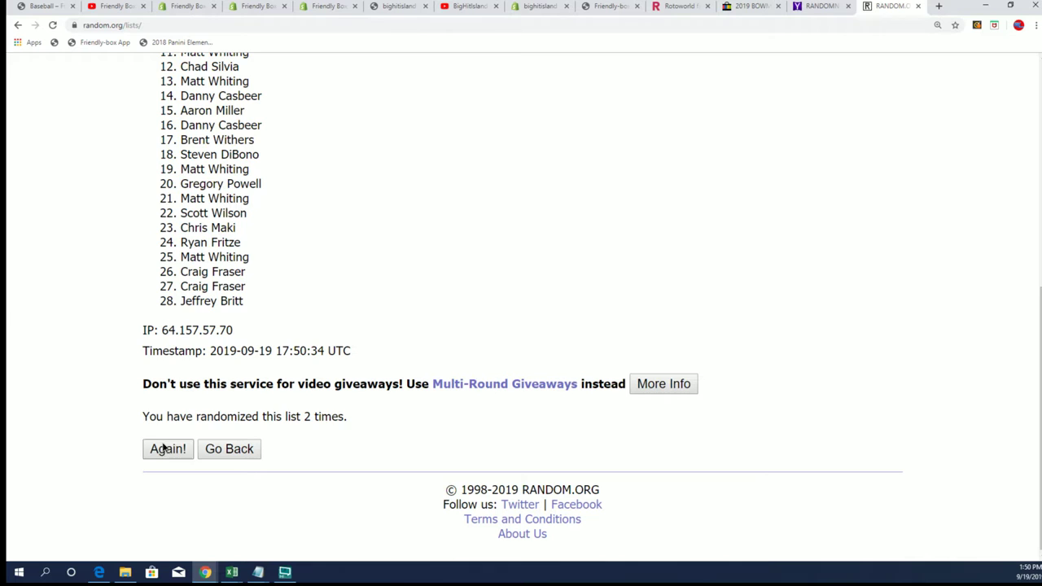
left_click(157, 450)
left_click(158, 451)
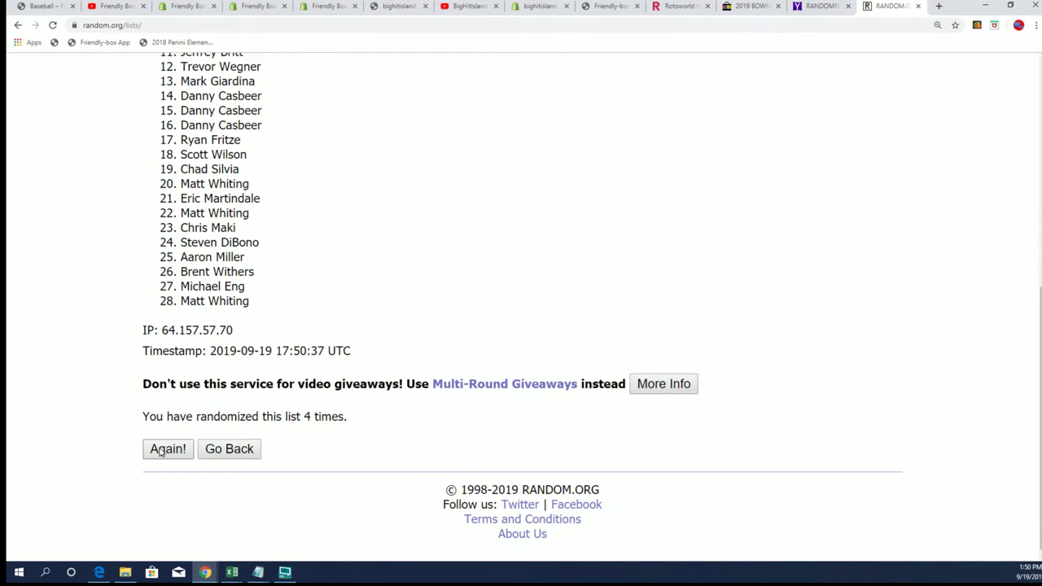
left_click(160, 451)
scroll(200, 415, "down", 1)
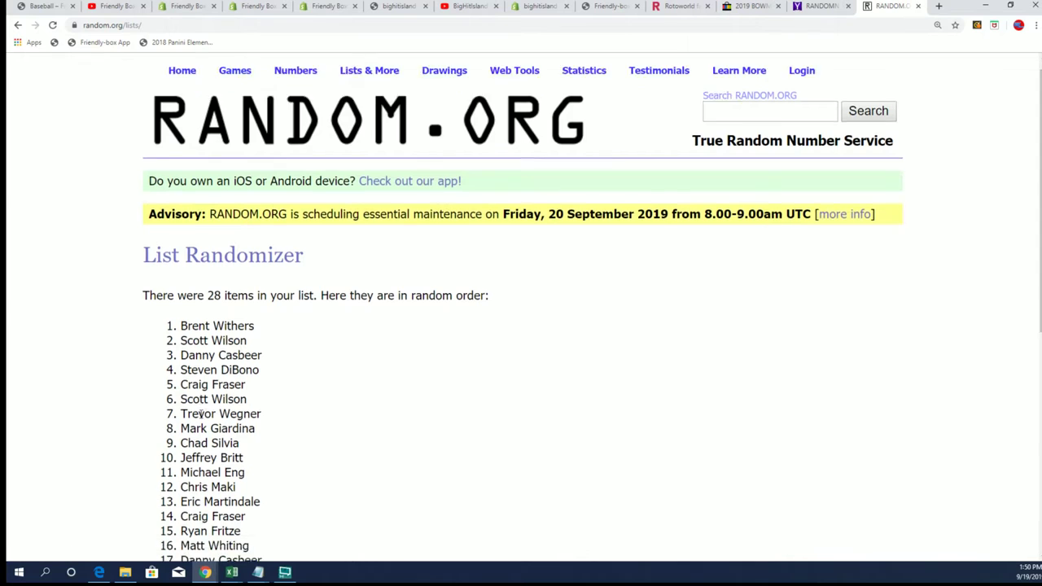
scroll(200, 416, "down", 8)
left_click(175, 444)
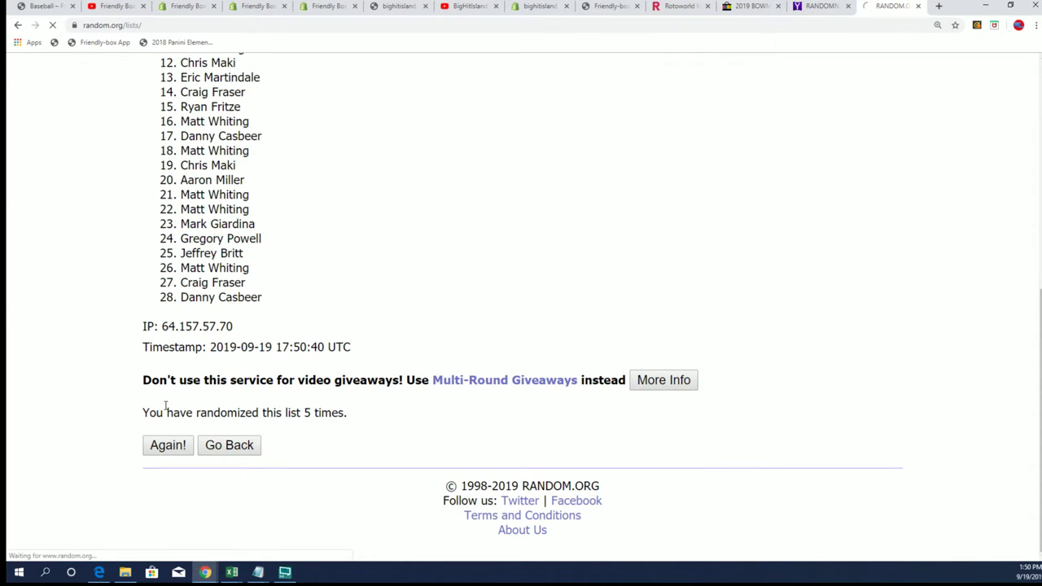
scroll(158, 400, "down", 8)
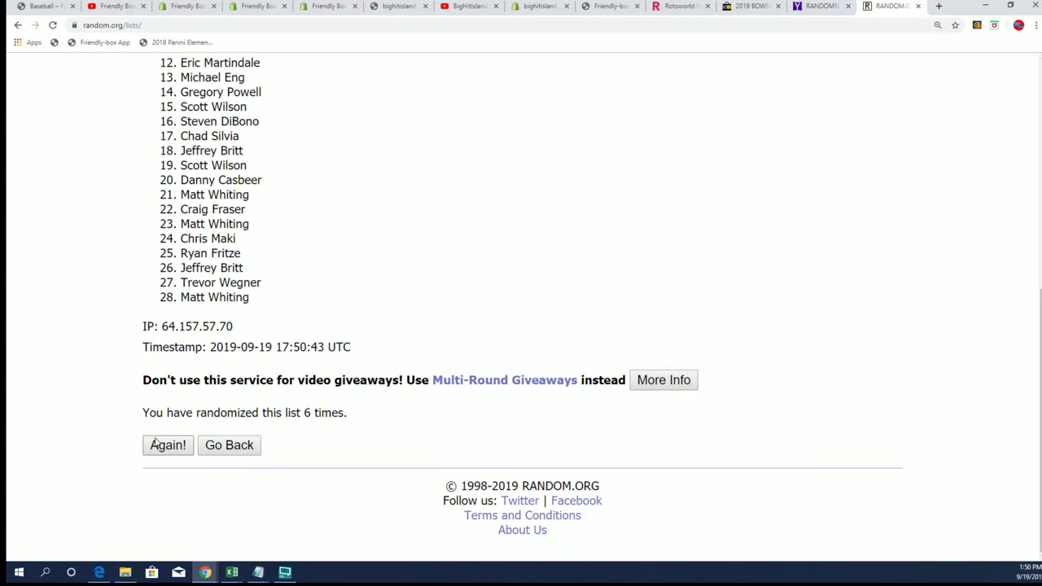
left_click(155, 443)
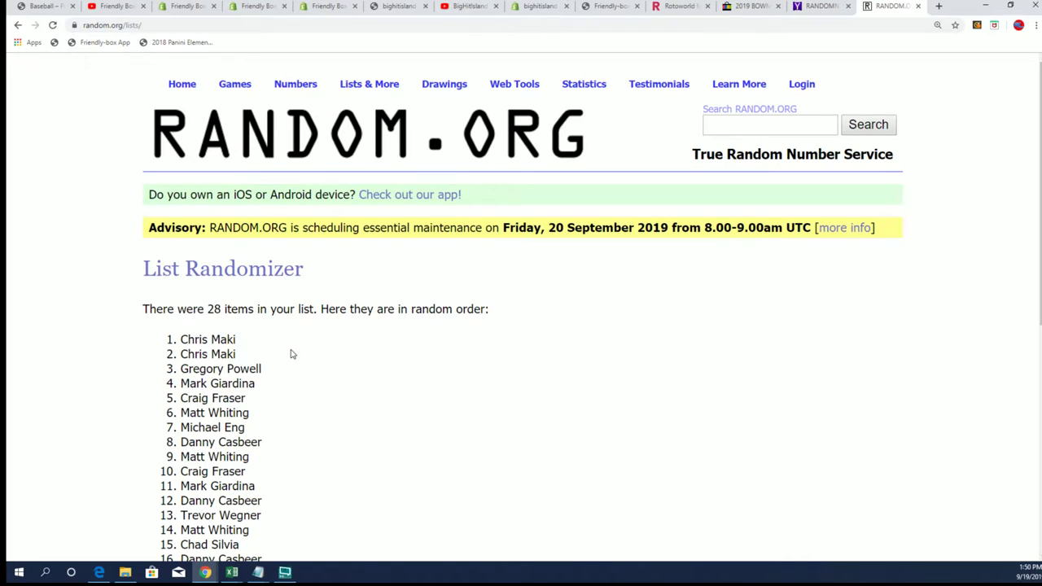
Step: Copy the name in position 2 of the final order and switch back to Excel
left_click_drag(238, 355, 181, 354)
right_click(187, 352)
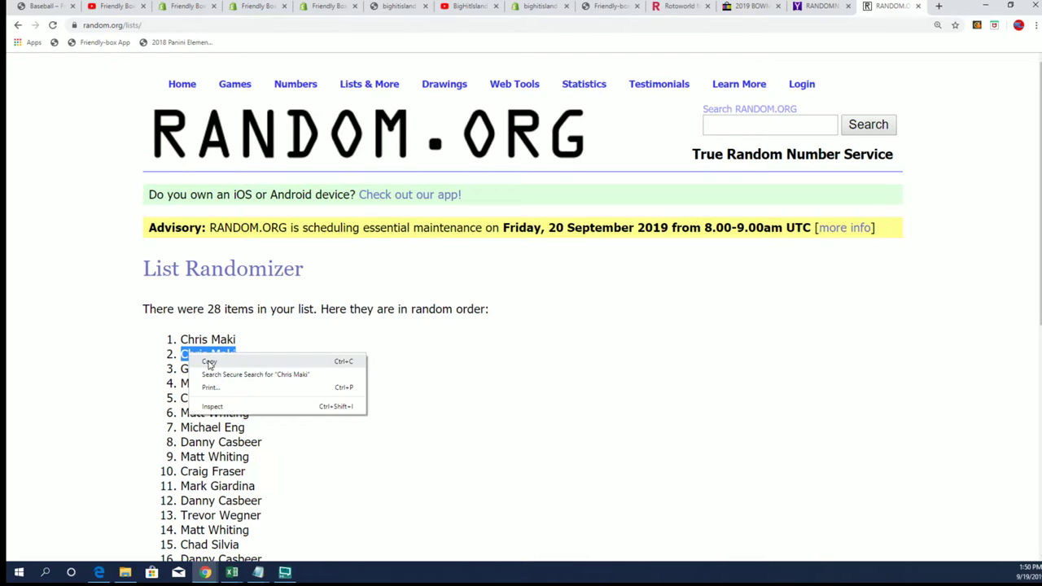
left_click(210, 363)
scroll(260, 392, "down", 3)
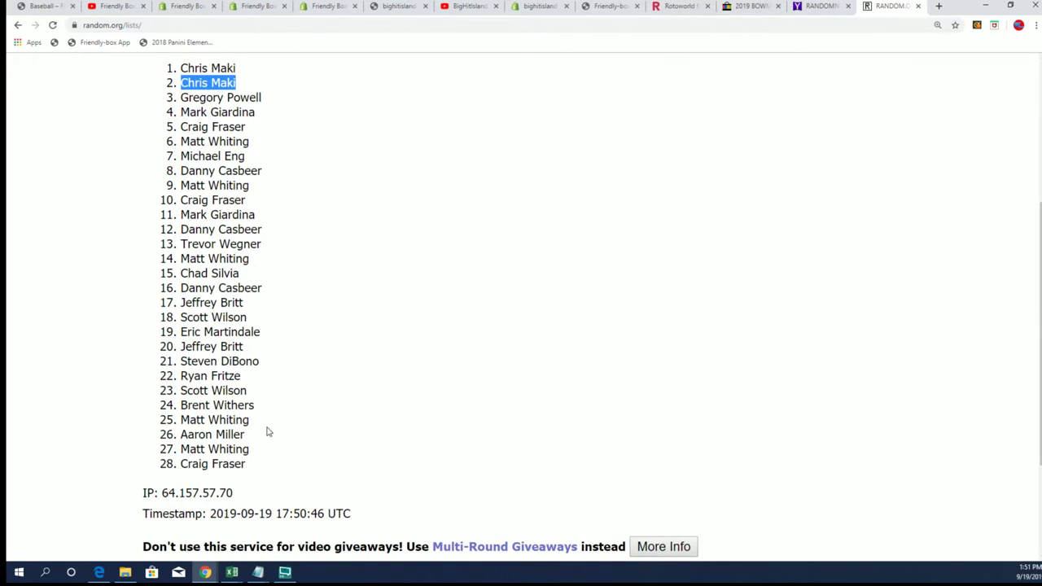
scroll(309, 521, "down", 1)
scroll(314, 488, "up", 3)
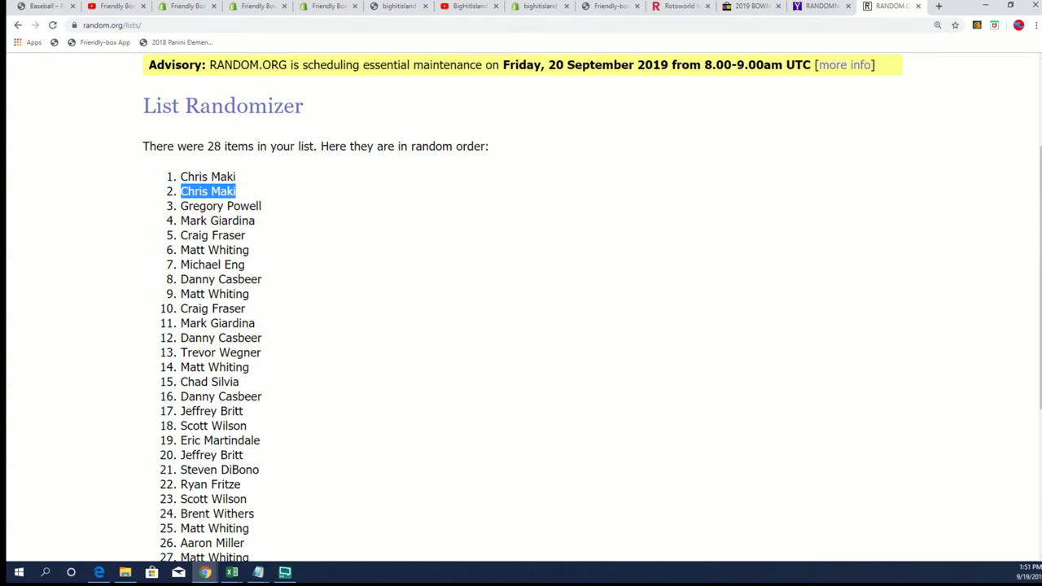
key("alt+Tab")
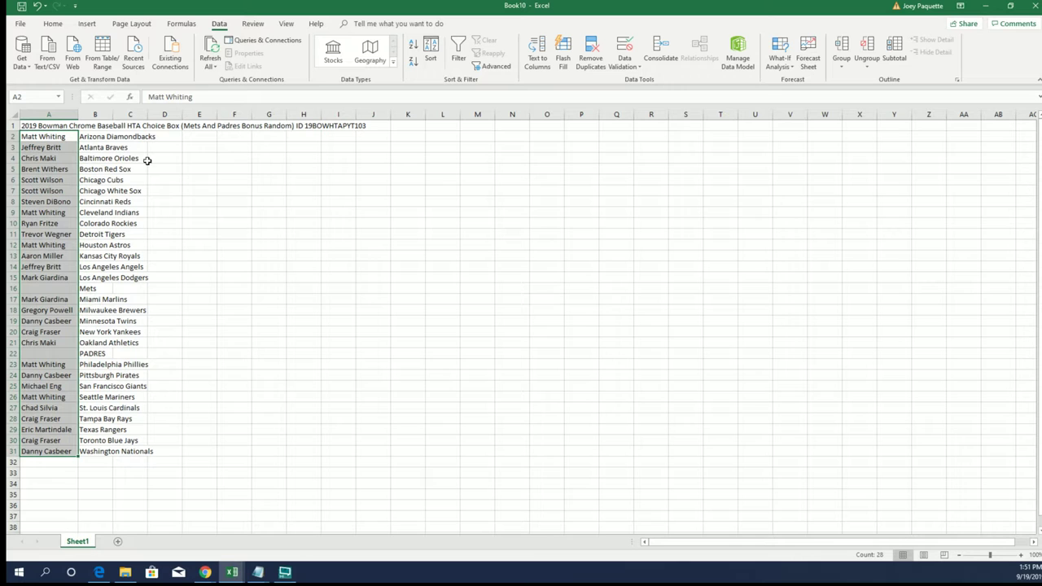
Step: Paste the winner's name into A16 beside Mets and type it into A22 beside PADRES
left_click(43, 288)
double_click(43, 288)
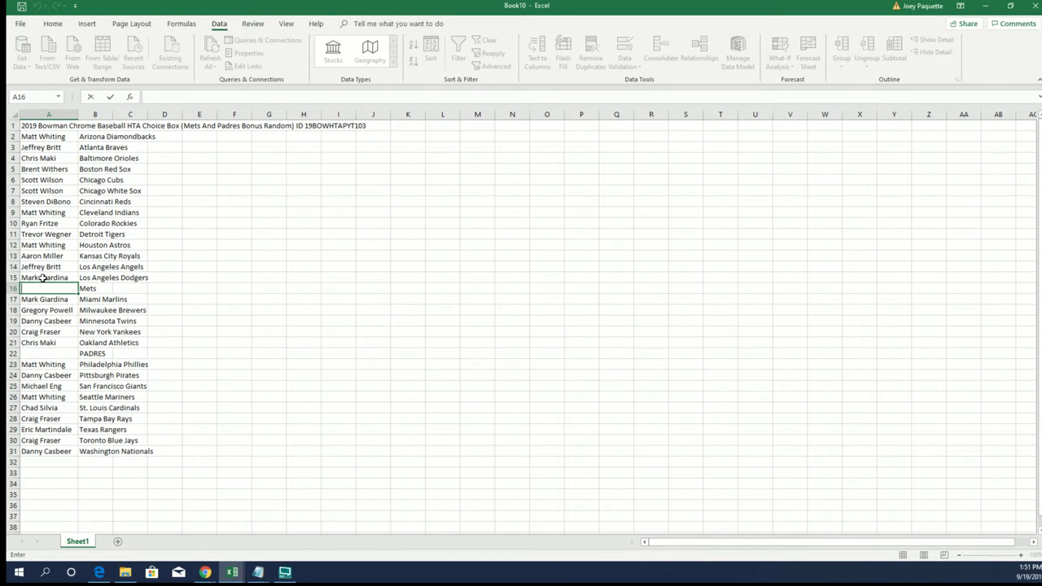
key("ctrl+v")
left_click(53, 353)
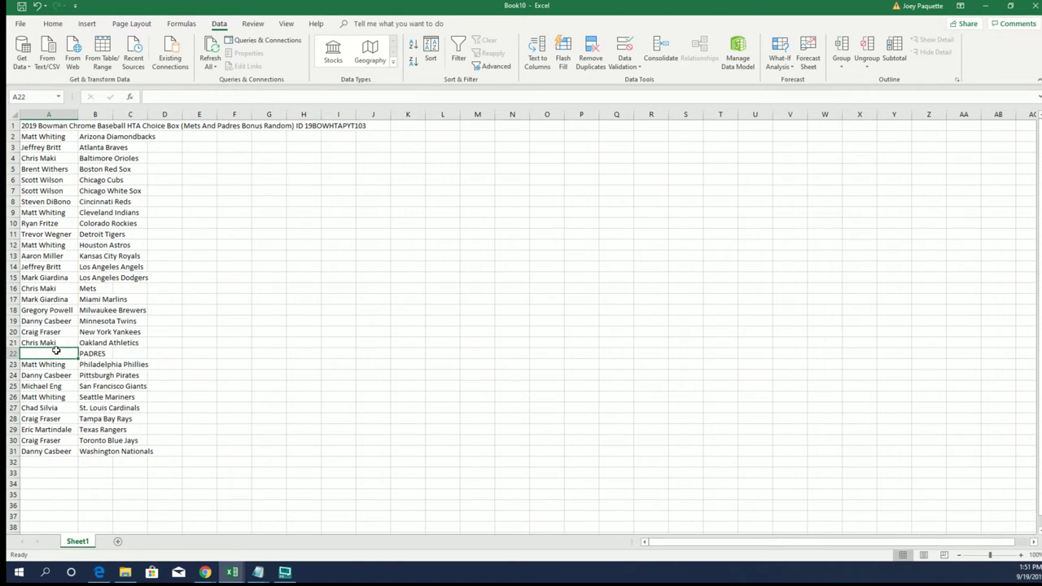
double_click(55, 350)
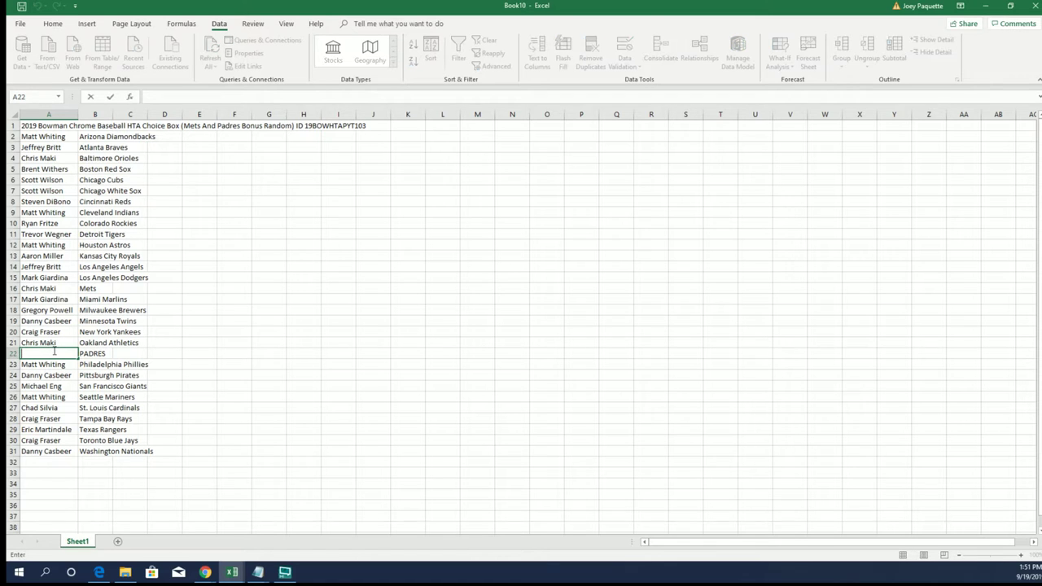
type("Chris Maki")
left_click_drag(72, 222, 72, 214)
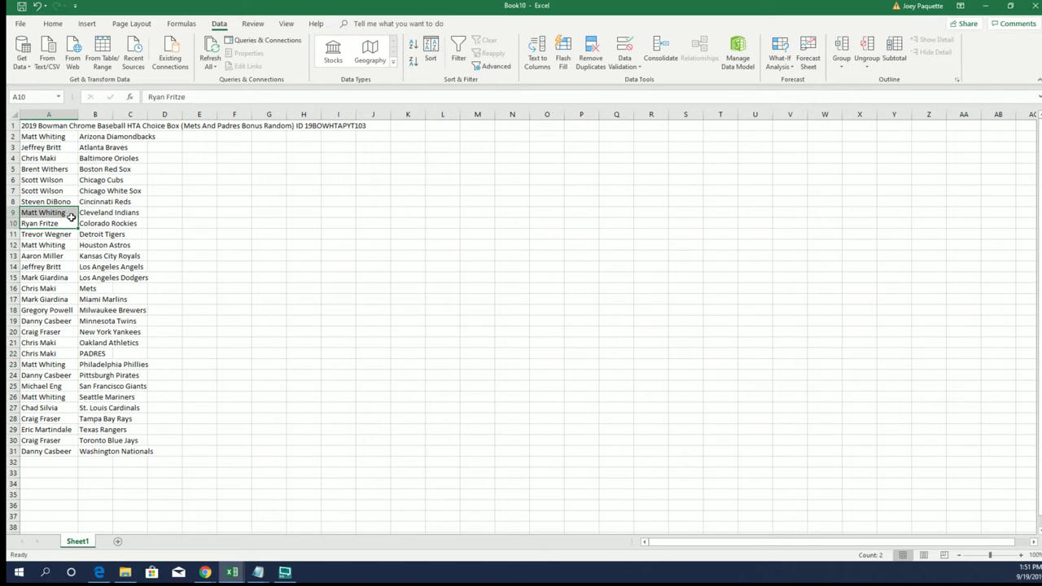
Step: Zoom the sheet in two steps to 120%
left_click(1021, 557)
left_click(1021, 557)
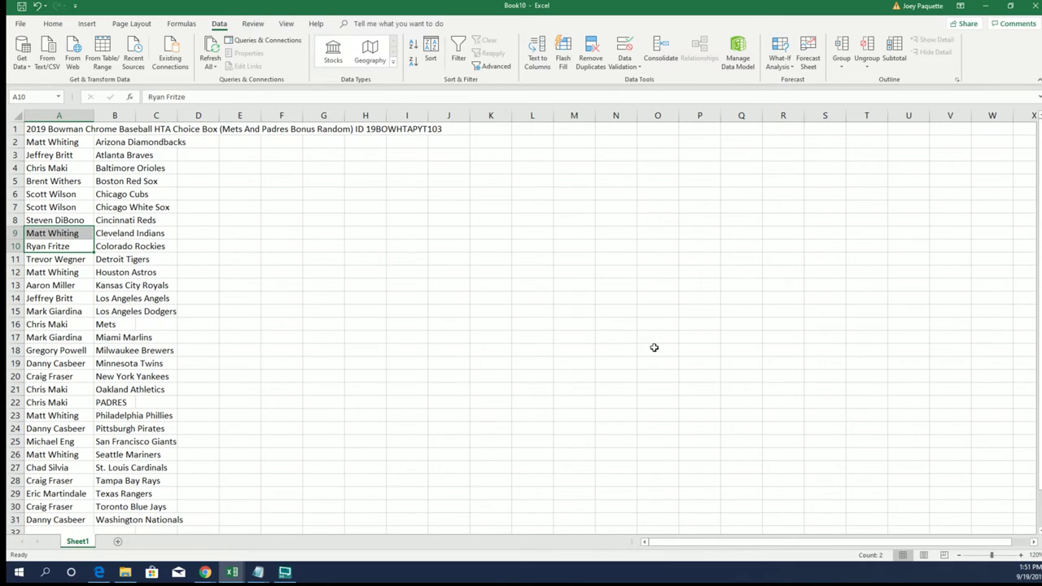